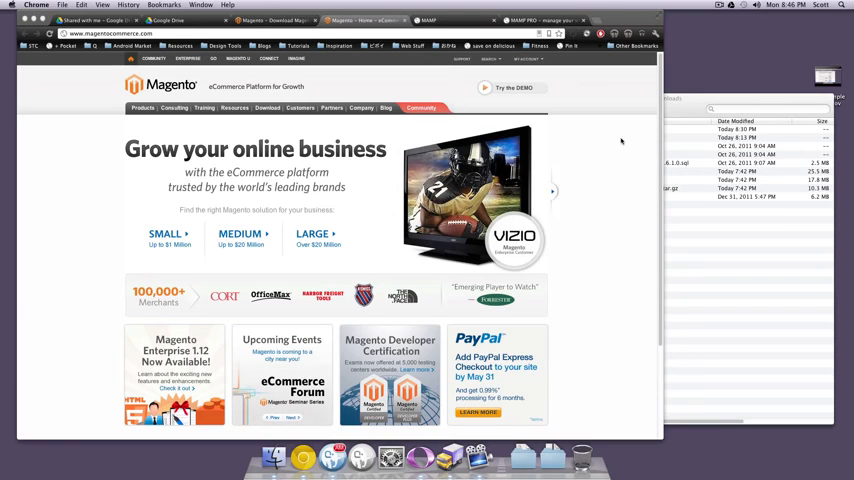
Check phpMyAdmin shows the level_mag import succeeded with 1429 queries, then return to the Magento download page.
left_click(678, 116)
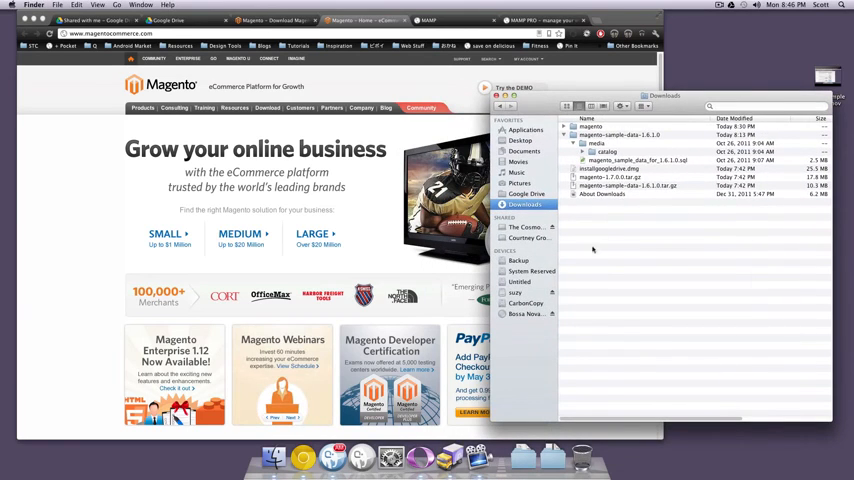
left_click(522, 21)
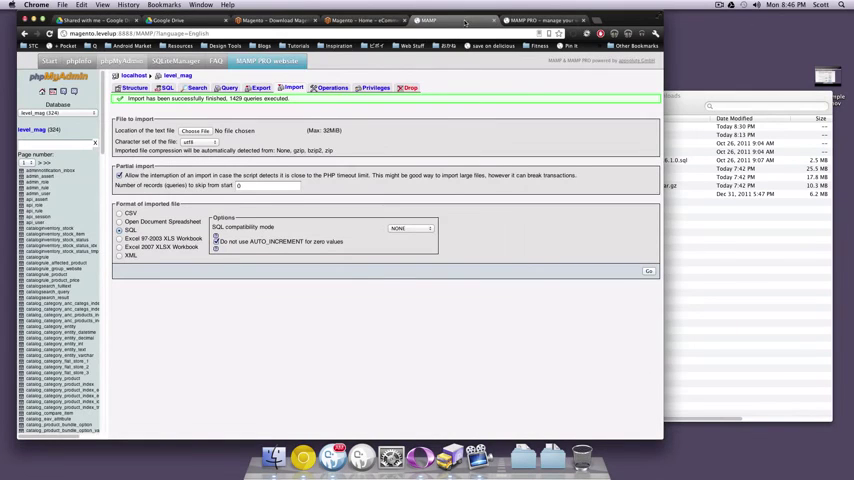
left_click(430, 21)
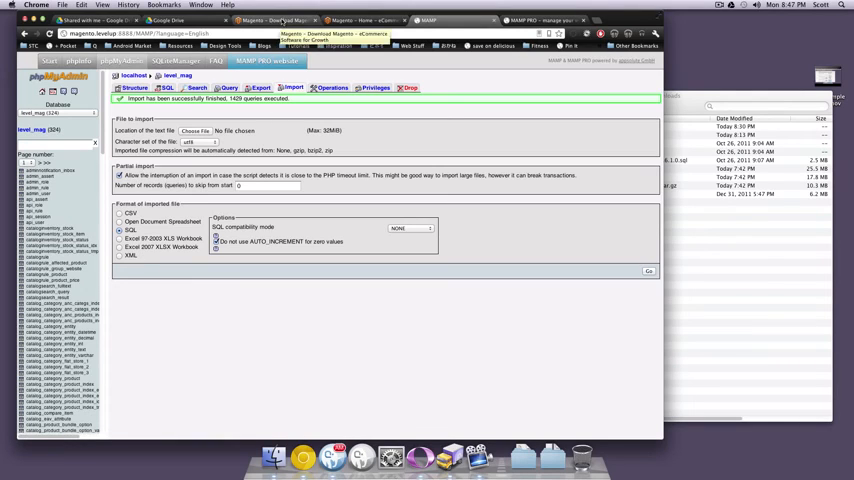
left_click(284, 20)
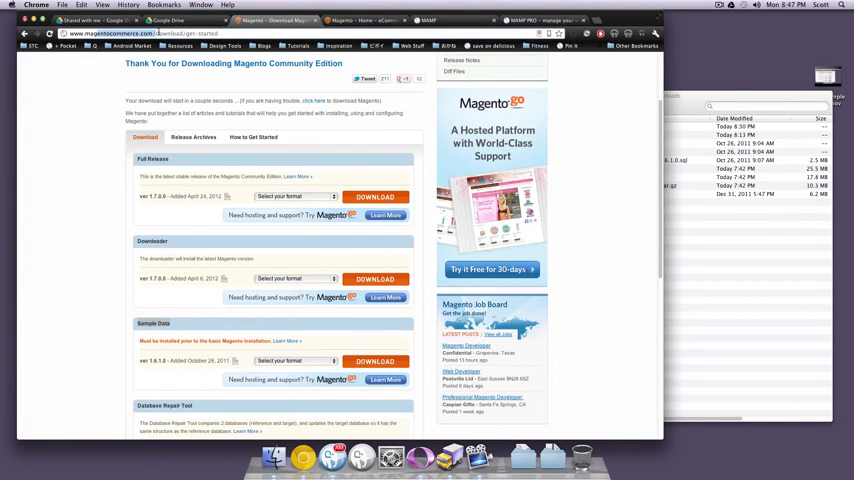
Review the ver 1.7.0.0 April full release line, then bring the Downloads window over the page.
triple_click(197, 195)
left_click(168, 210)
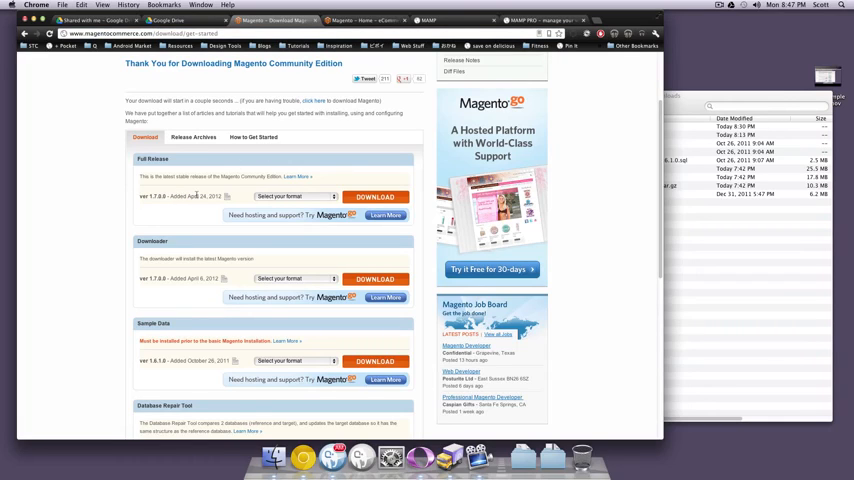
left_click_drag(168, 196, 140, 196)
left_click(190, 203)
double_click(193, 196)
left_click(107, 199)
mouse_move(790, 97)
left_mouse_down()
mouse_move(660, 70)
mouse_move(648, 82)
left_mouse_up()
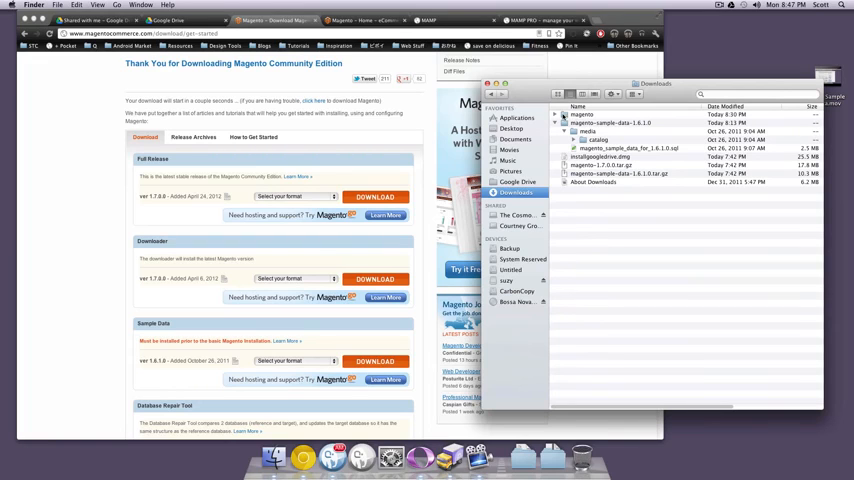
Move the magento folder from Downloads into Documents and show its contents there.
left_click(563, 115)
left_click(557, 115)
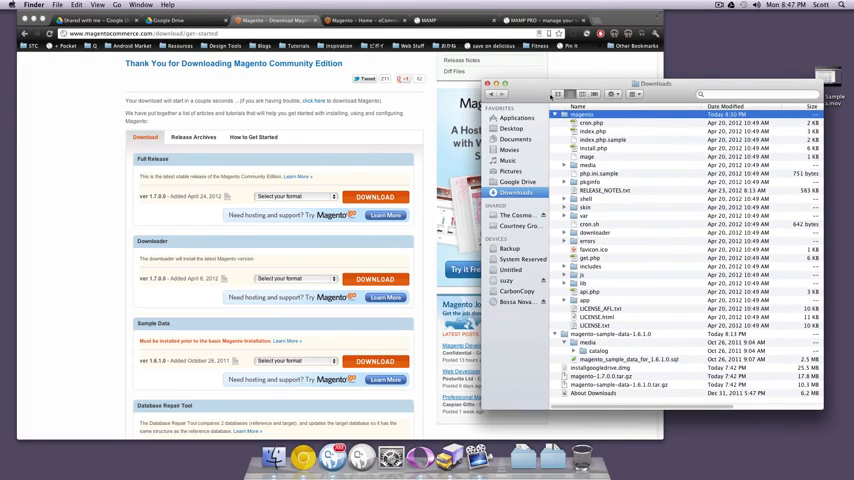
left_click(557, 115)
mouse_move(580, 115)
left_mouse_down()
mouse_move(520, 147)
mouse_move(516, 140)
left_mouse_up()
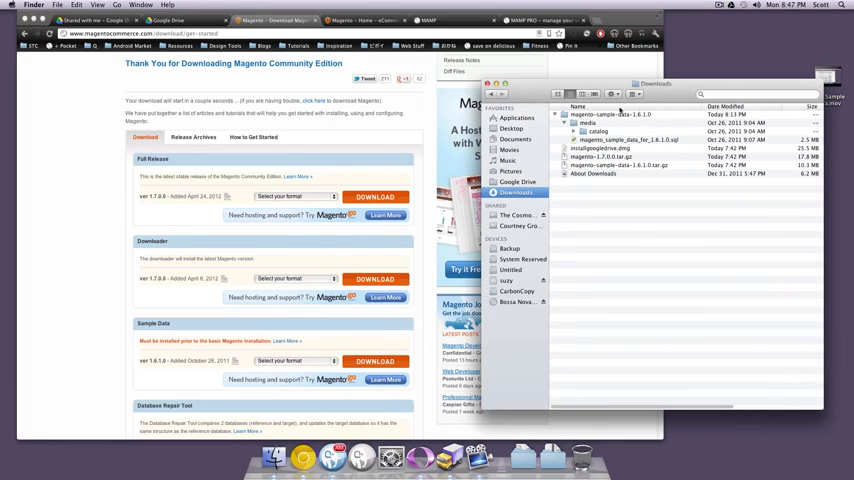
left_click(515, 138)
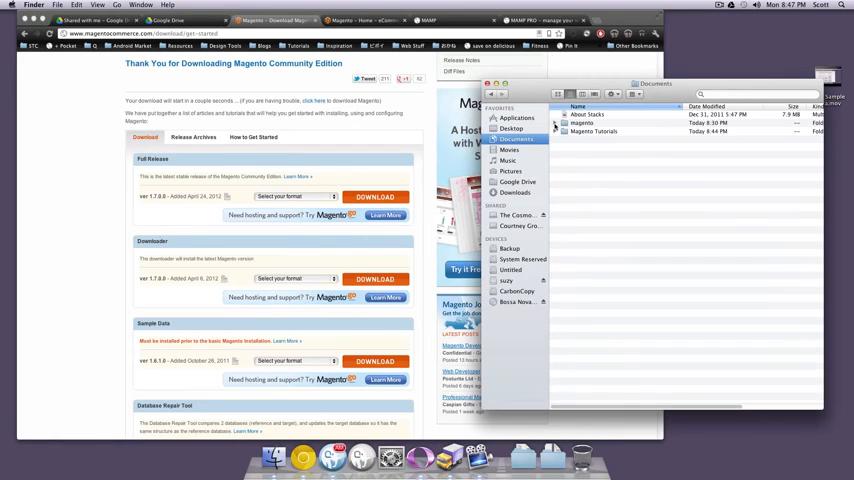
left_click(555, 122)
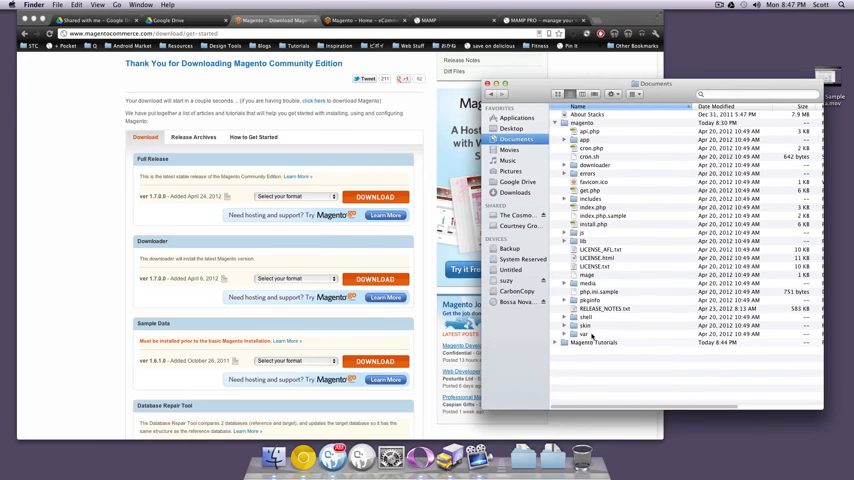
left_click_drag(655, 83, 345, 66)
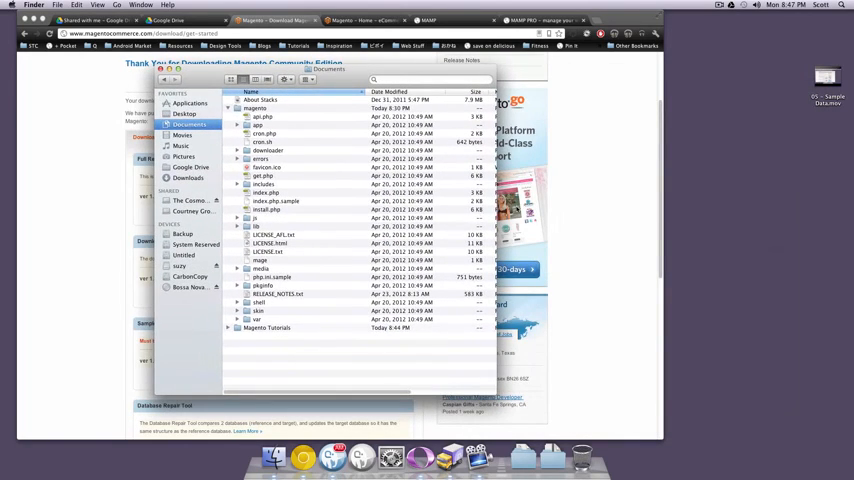
Set up a second Finder window on the right showing the sample data's media folder in Downloads.
key("super+n")
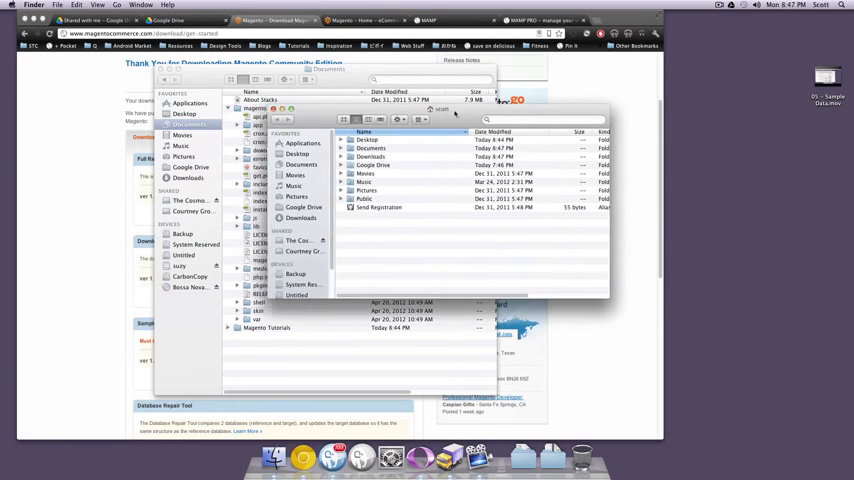
left_click_drag(520, 122, 672, 124)
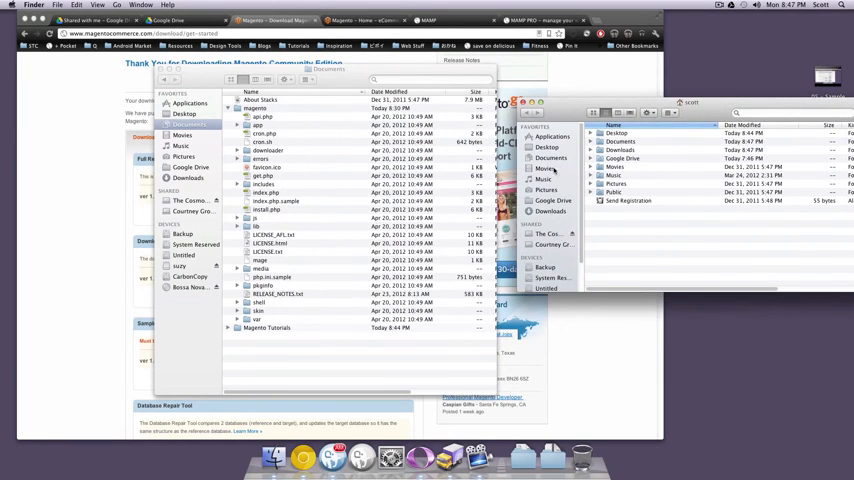
left_click(551, 211)
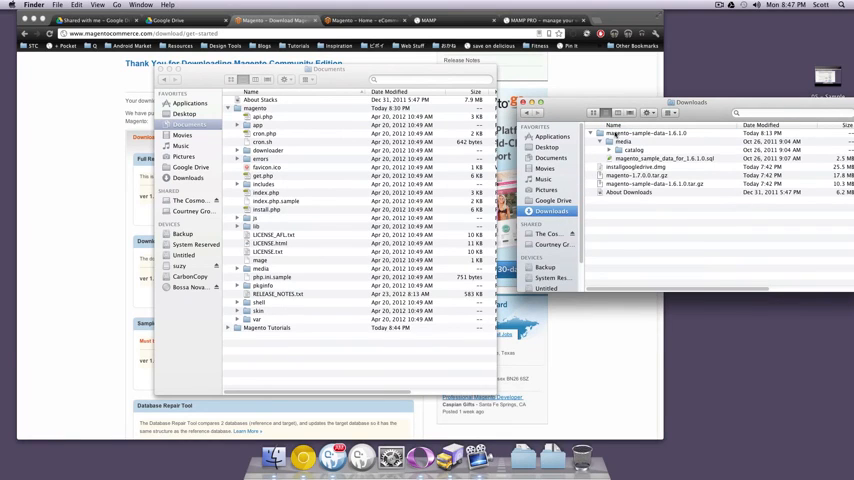
left_click_drag(582, 106, 566, 94)
left_click(604, 138)
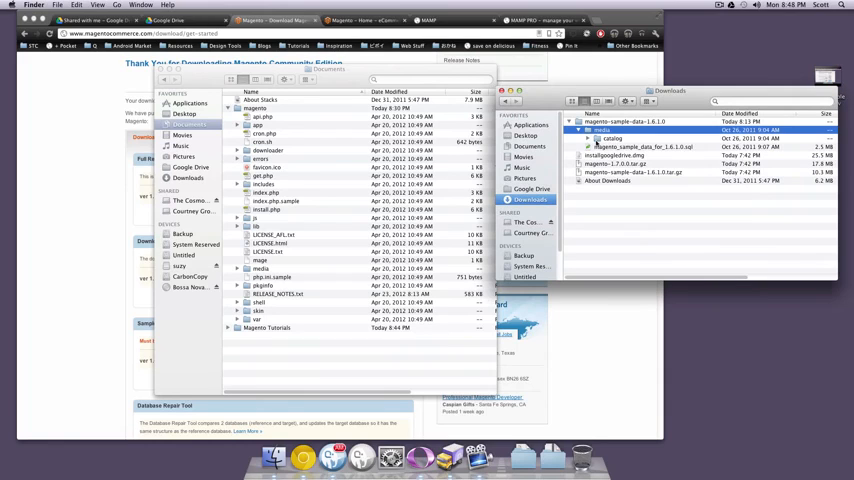
Move the sample data's catalog folder into magento's media folder in Documents.
left_click(199, 141)
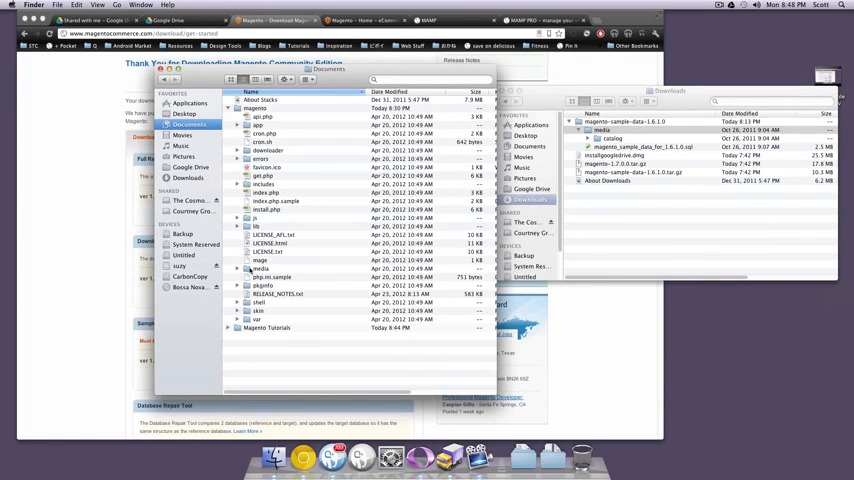
left_click(248, 268)
left_click(238, 269)
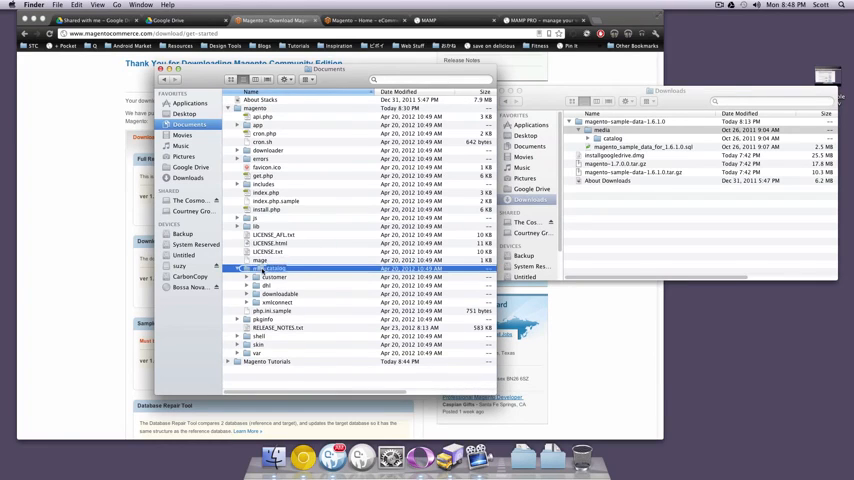
left_click_drag(596, 138, 258, 268)
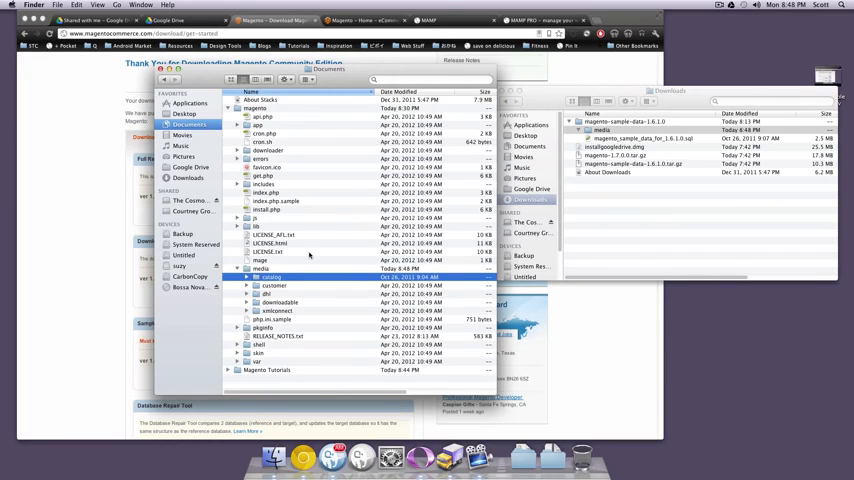
left_click_drag(266, 70, 703, 80)
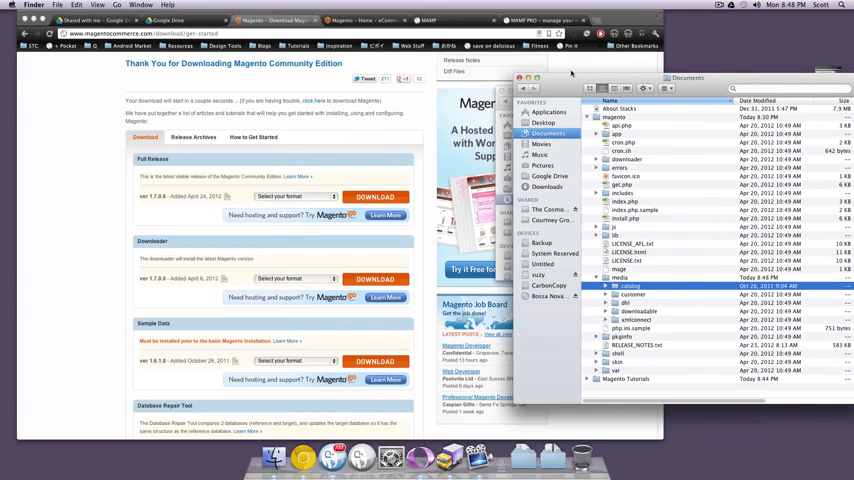
Reload the local magento.levelup site so the Magento Installation Wizard starts.
left_click(213, 93)
left_click(428, 20)
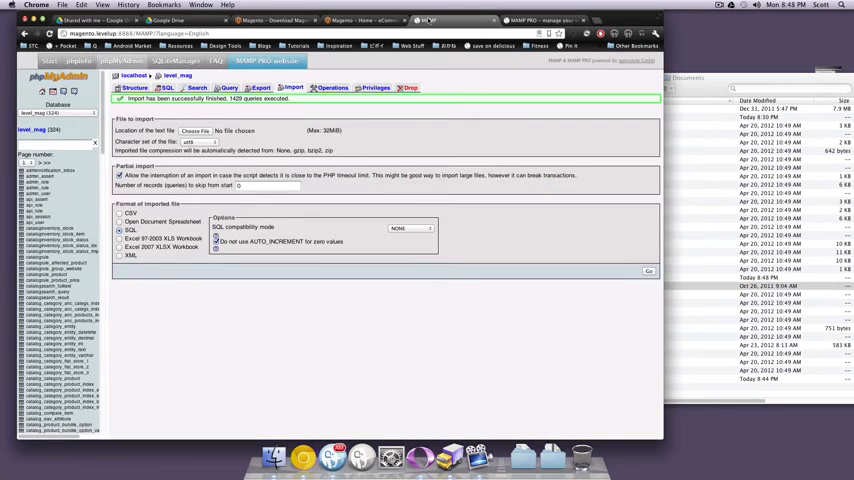
left_click(428, 20)
left_click(540, 20)
key("super+r")
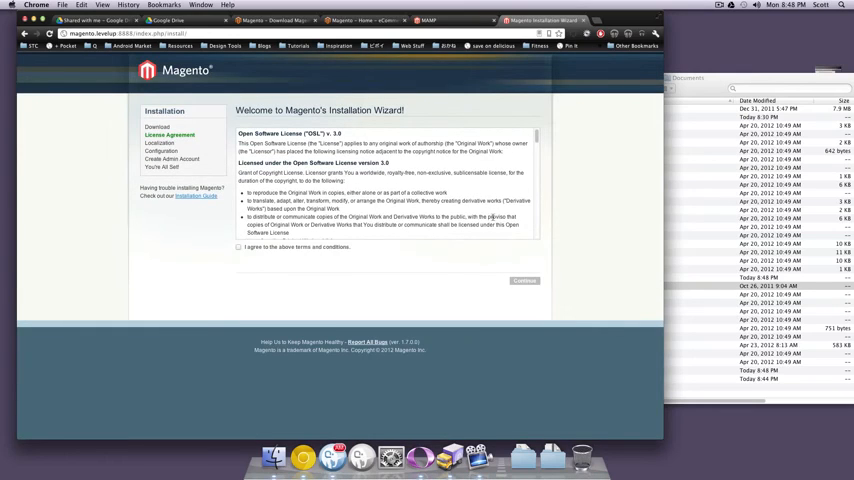
Agree to the license and continue to Localization, then go back to the License Agreement step.
left_click(239, 247)
left_click(524, 281)
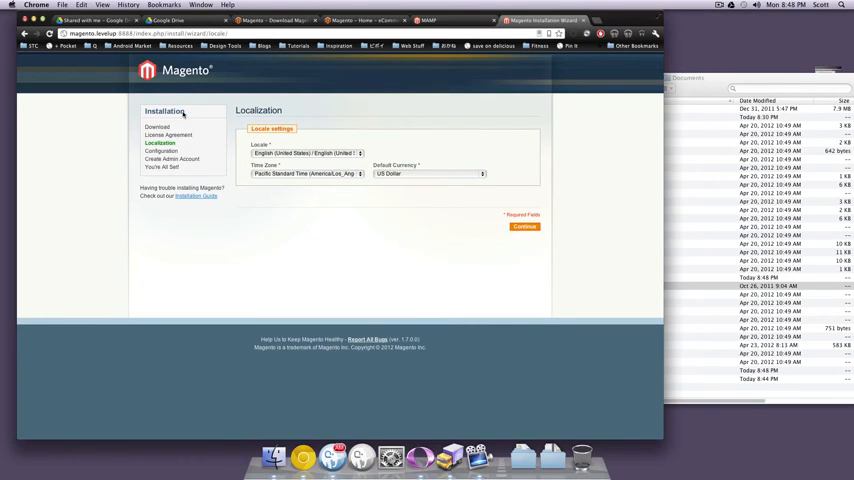
left_click(49, 33)
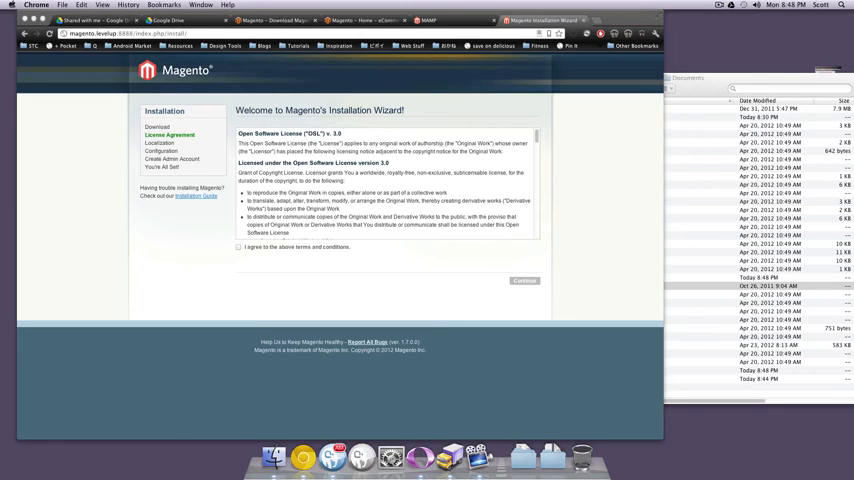
In Transmit, give the magento var folder 777 permissions, authorizing with the password.
left_click(304, 458)
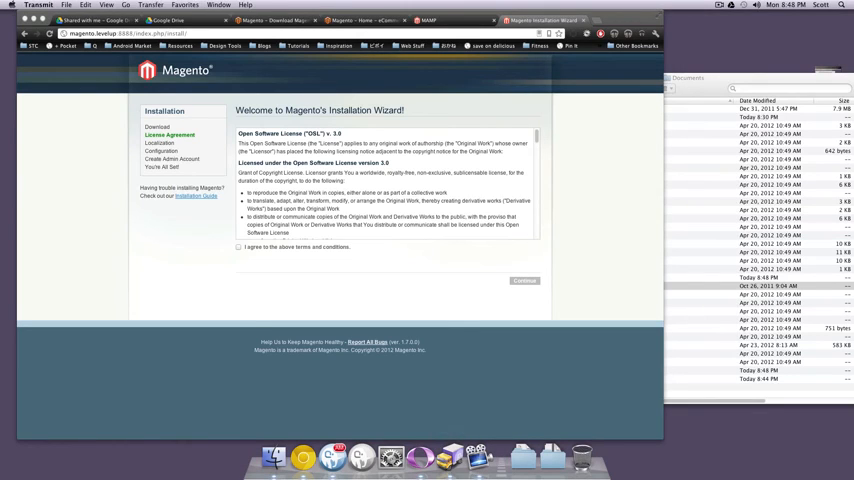
left_click_drag(598, 106, 310, 121)
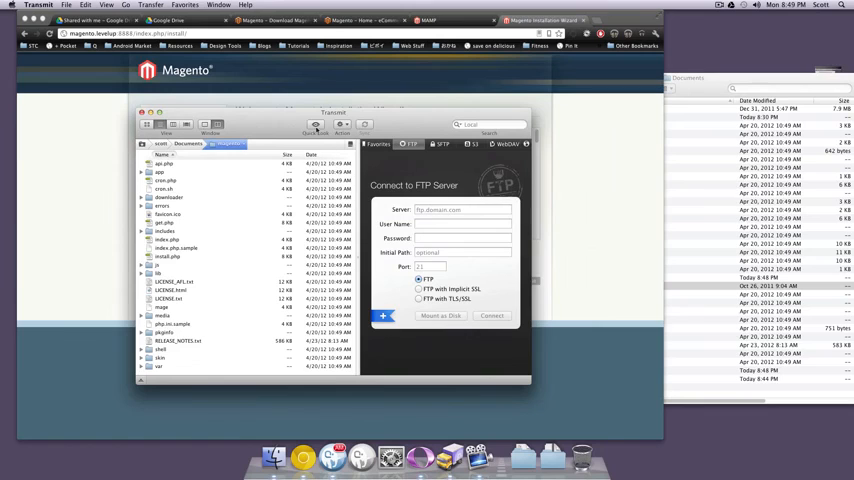
left_click_drag(284, 112, 421, 118)
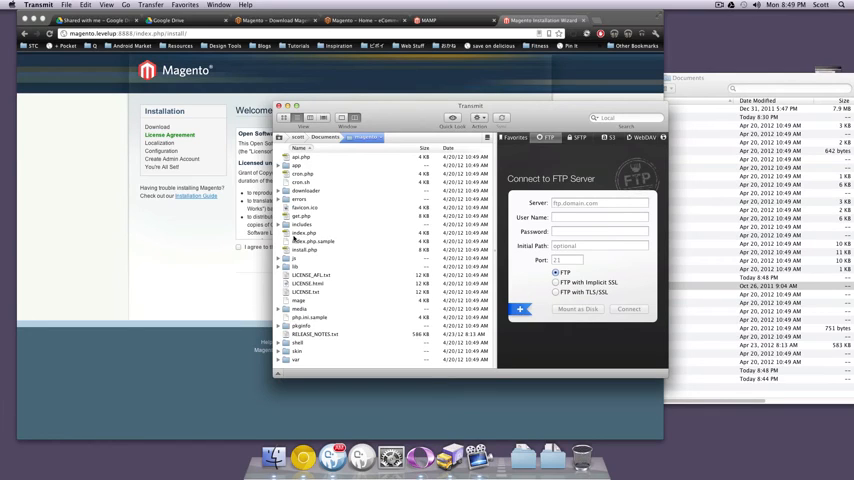
left_click(296, 360)
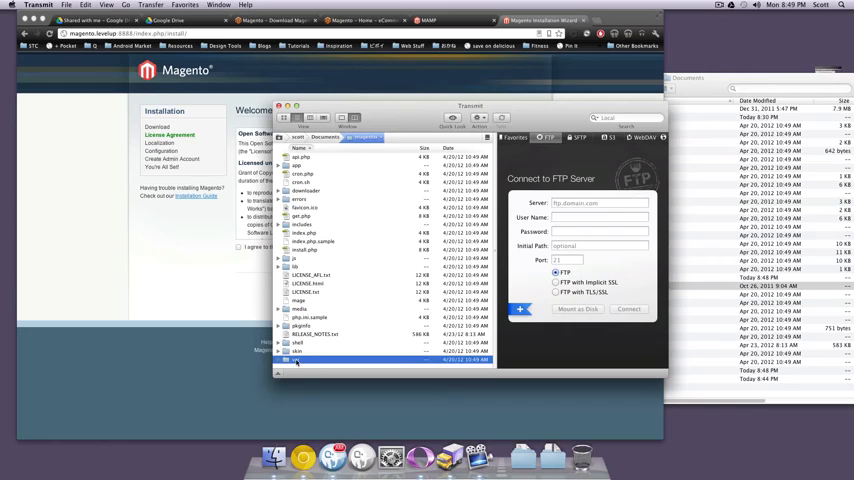
key("super+i")
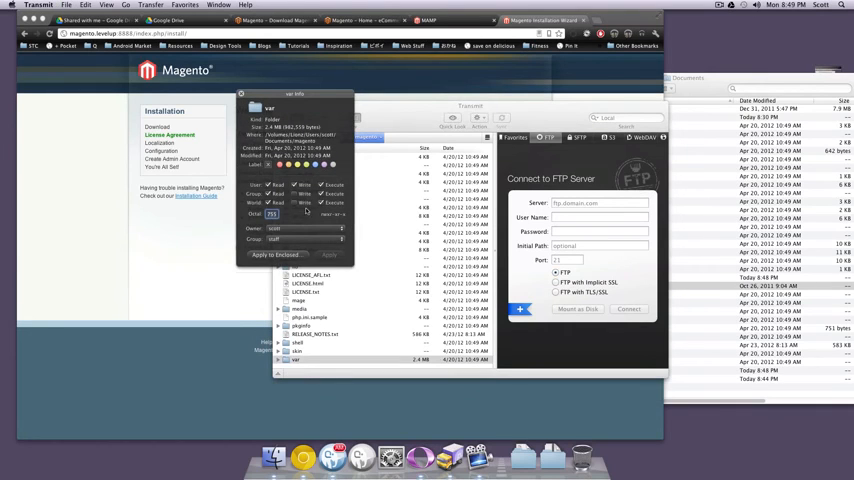
left_click(328, 255)
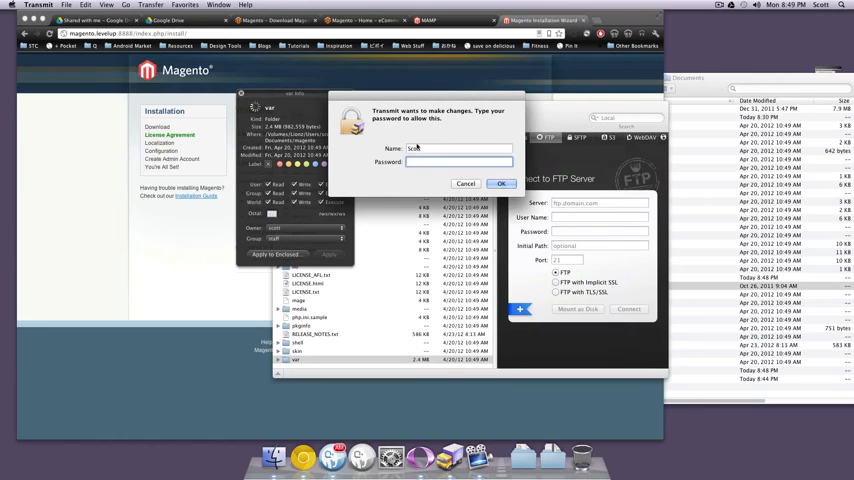
type("••••••••")
key("Return")
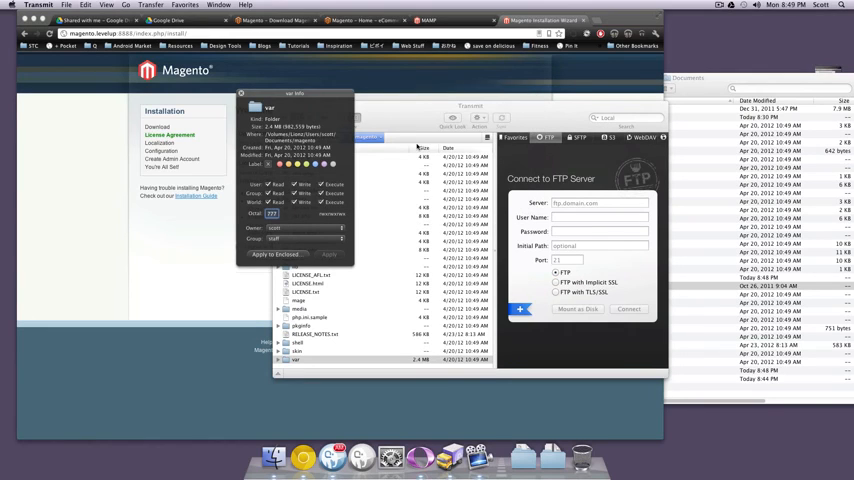
left_click(241, 93)
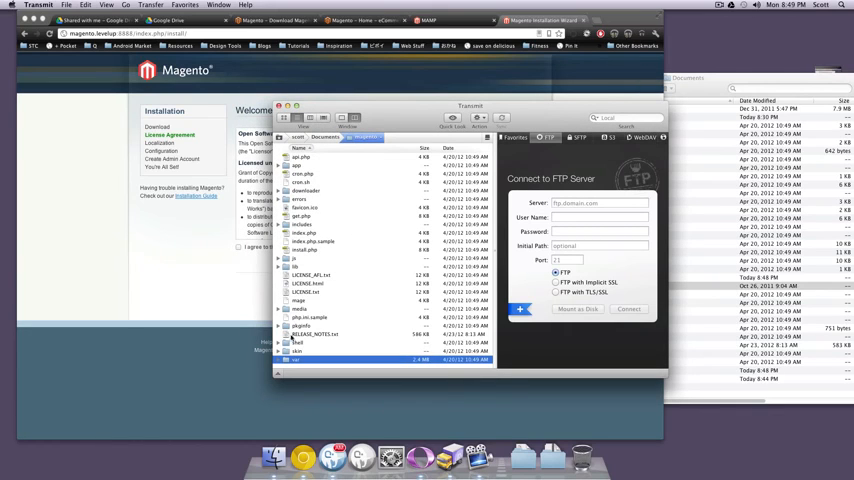
Give the media folder world write access (777 permissions).
left_click(248, 309)
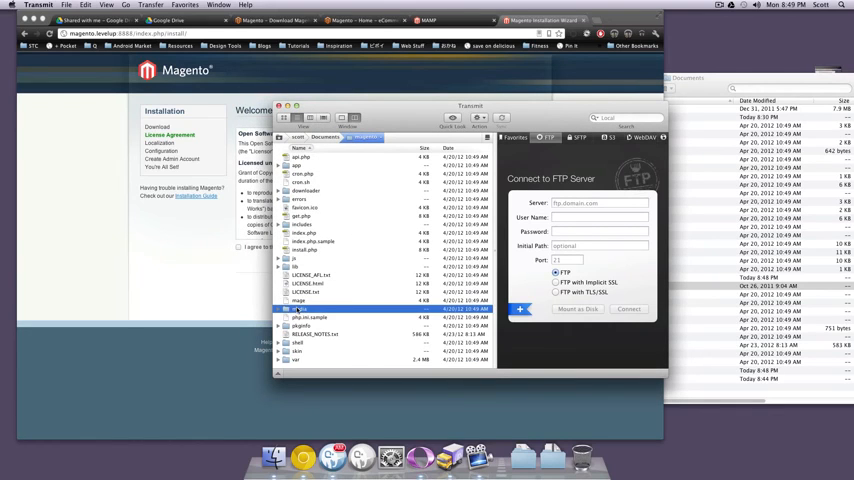
key("super+i")
left_click(300, 203)
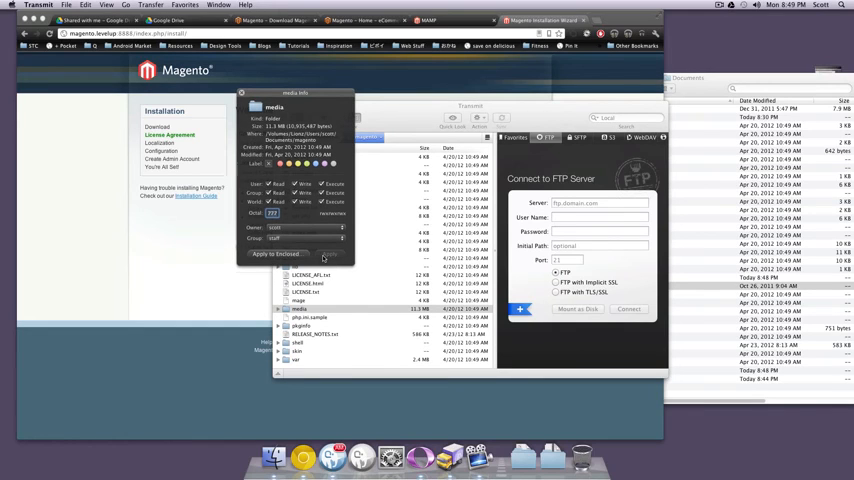
left_click(324, 256)
left_click(241, 93)
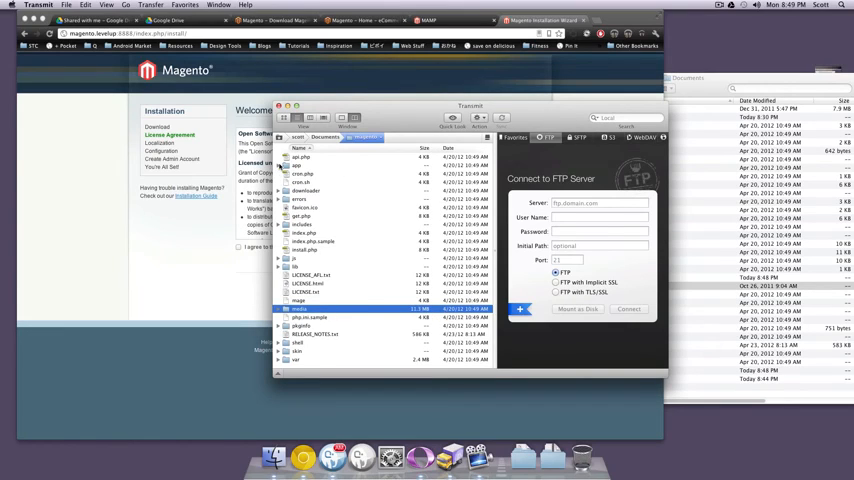
Give the app/etc folder 777 permissions and return to the installer.
left_click(284, 165)
left_click(292, 190)
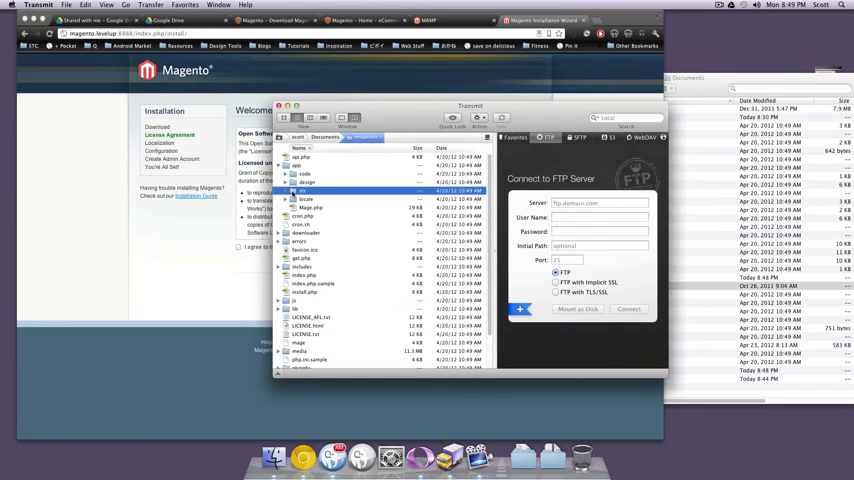
key("super+i")
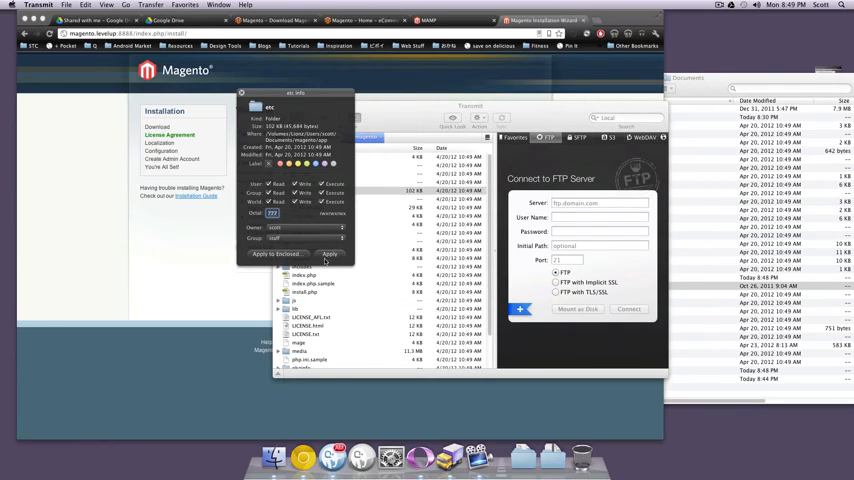
left_click(328, 254)
left_click(241, 93)
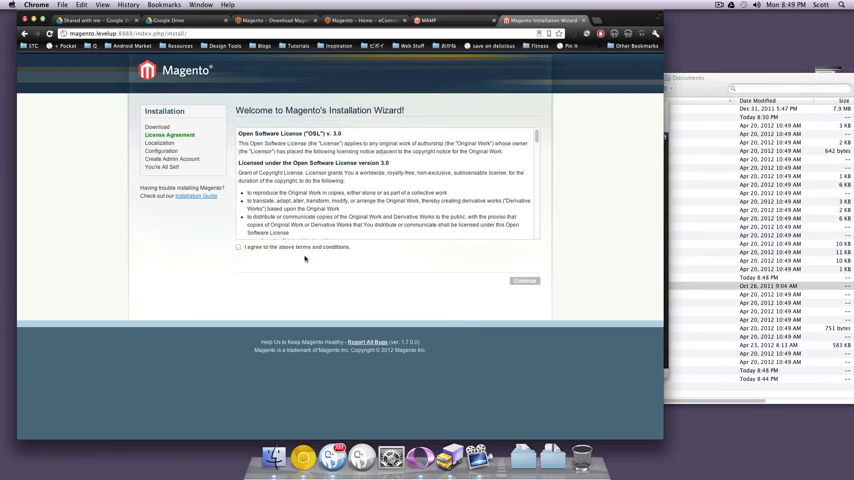
Accept the license terms and advance to the Localization step.
left_click(238, 247)
left_click(525, 280)
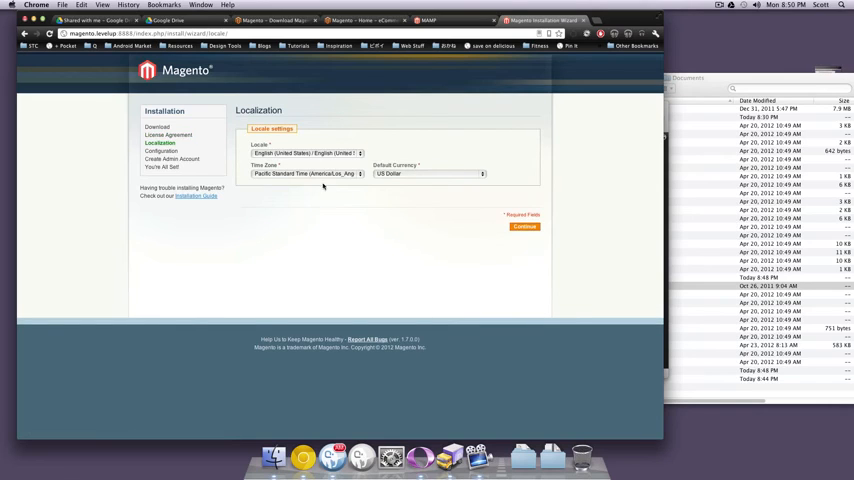
Choose Eastern Standard Time, keep US Dollar as currency, and continue to Configuration.
left_click(313, 174)
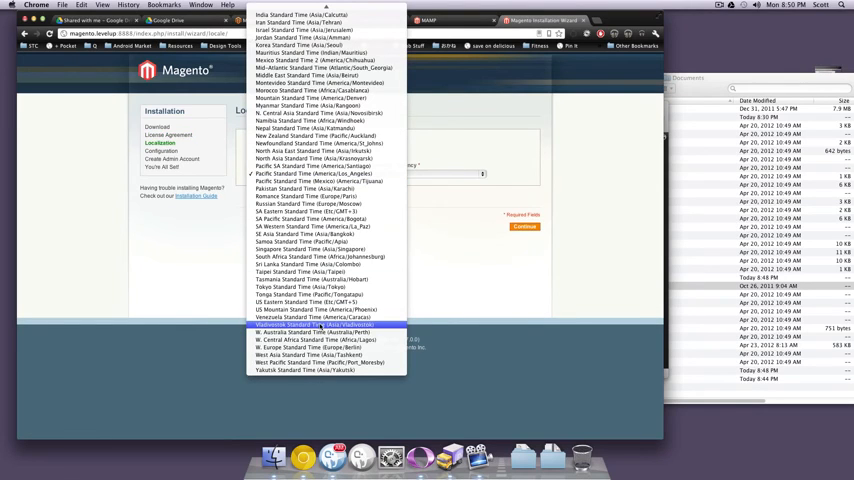
left_click(290, 241)
left_click(285, 174)
scroll(285, 199, "up", 3)
scroll(285, 199, "up", 3)
scroll(285, 199, "up", 5)
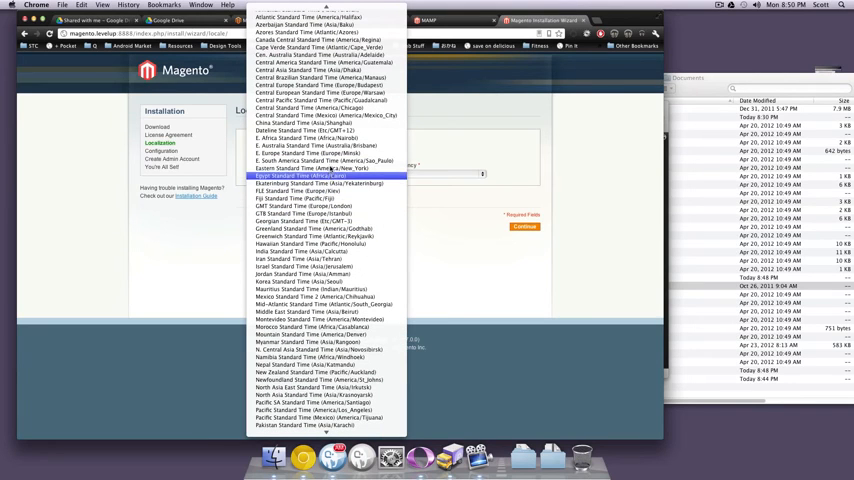
left_click(310, 167)
left_click(391, 173)
left_click(387, 174)
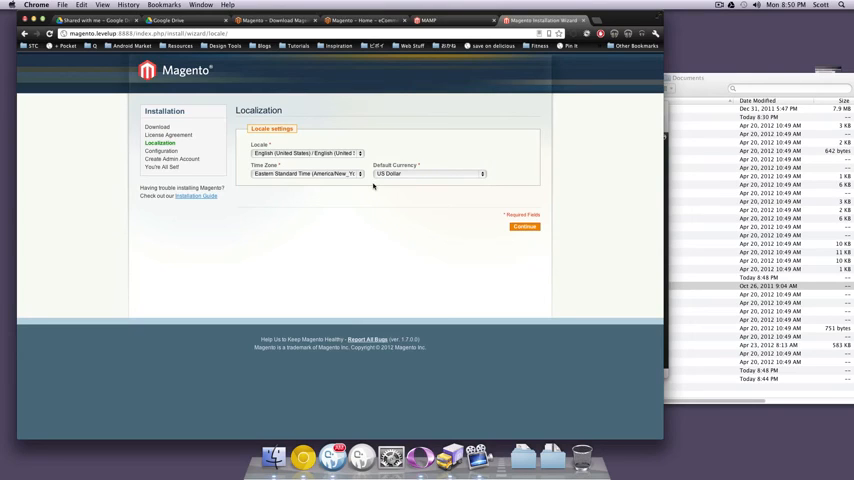
left_click(542, 228)
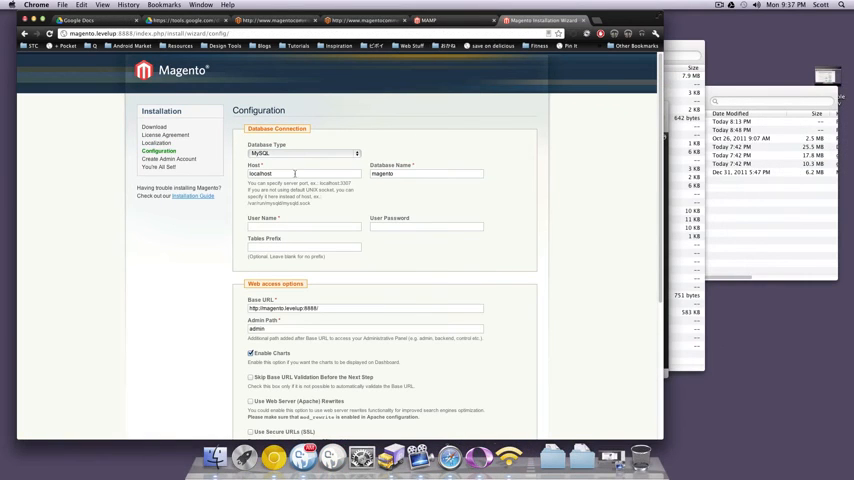
Set the database name to level_mag and enter the database user name and password.
left_click(396, 174)
double_click(390, 174)
type("level")
key("Down")
key("Tab")
left_click_drag(401, 173, 374, 173)
left_click(297, 226)
type("root")
key("Tab")
double_click(392, 226)
scroll(444, 234, "down", 2)
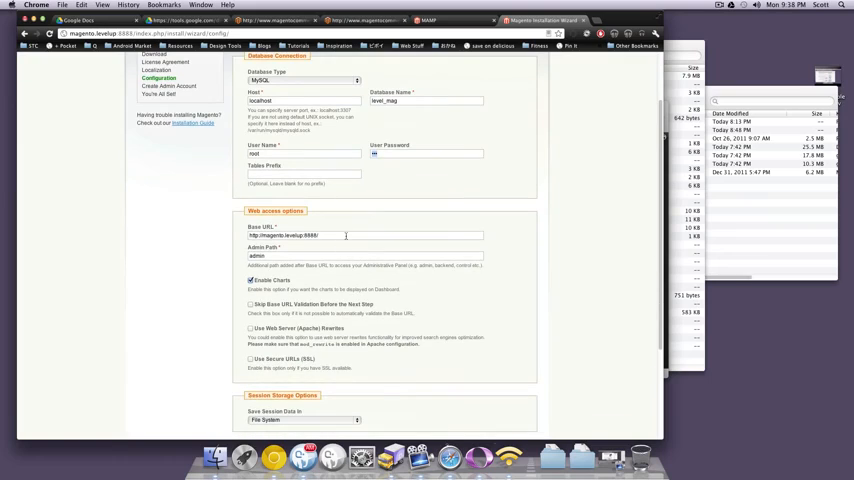
left_click_drag(330, 235, 242, 228)
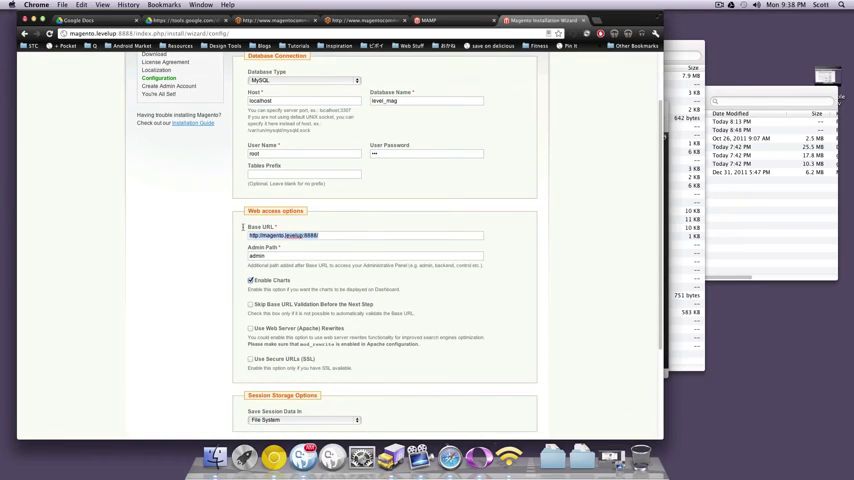
Review the admin path and web access options, then submit the Configuration step.
double_click(300, 254)
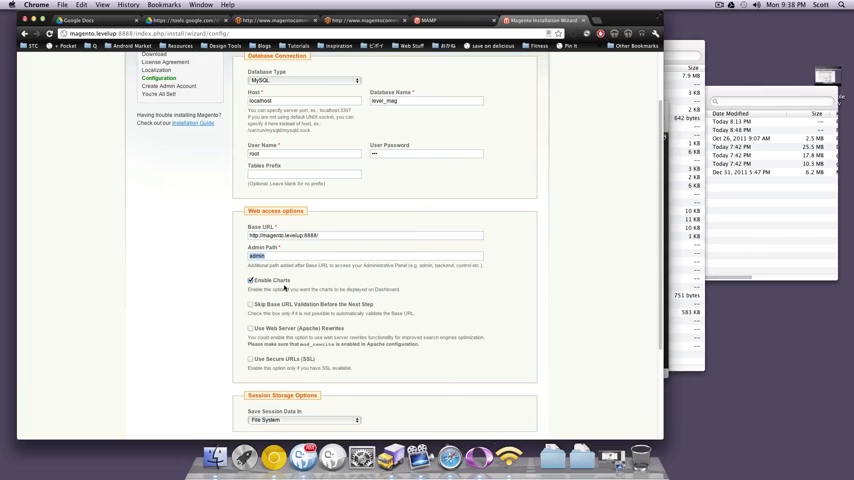
left_click_drag(292, 281, 252, 284)
left_click(290, 289)
scroll(372, 302, "down", 5)
left_click_drag(248, 200, 400, 240)
left_click(400, 245)
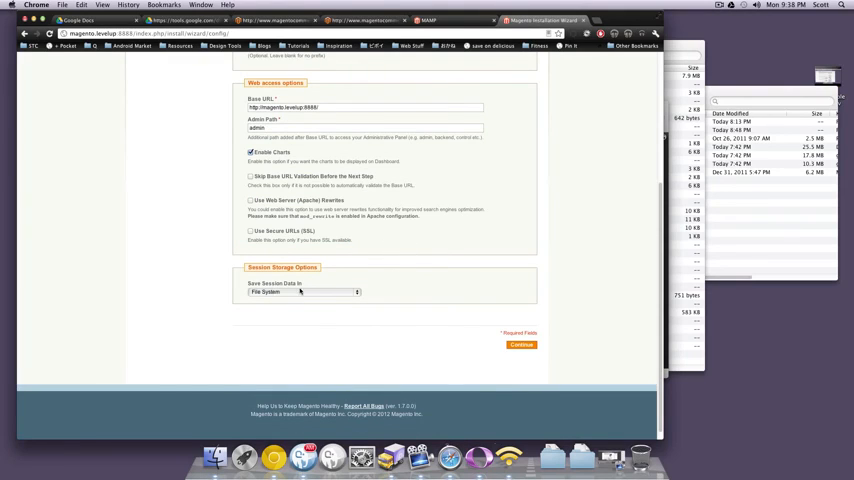
left_click(521, 345)
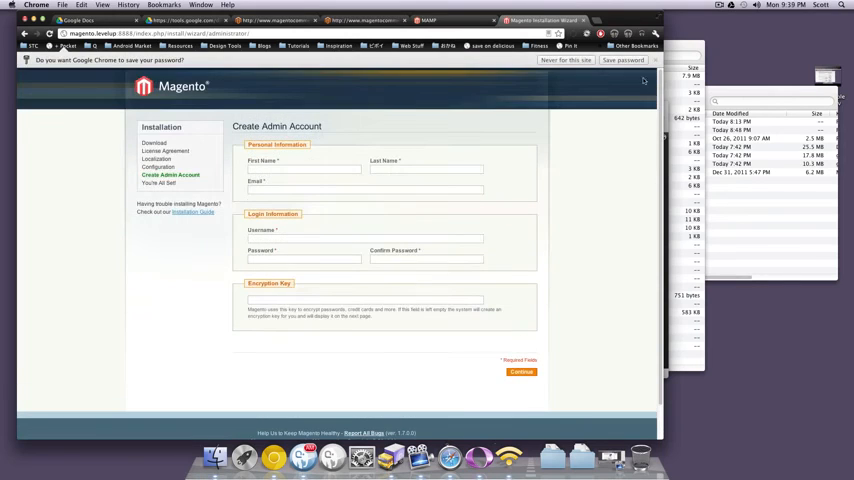
Fill the admin's first name, last name, email, username admin and password, and submit.
left_click(655, 60)
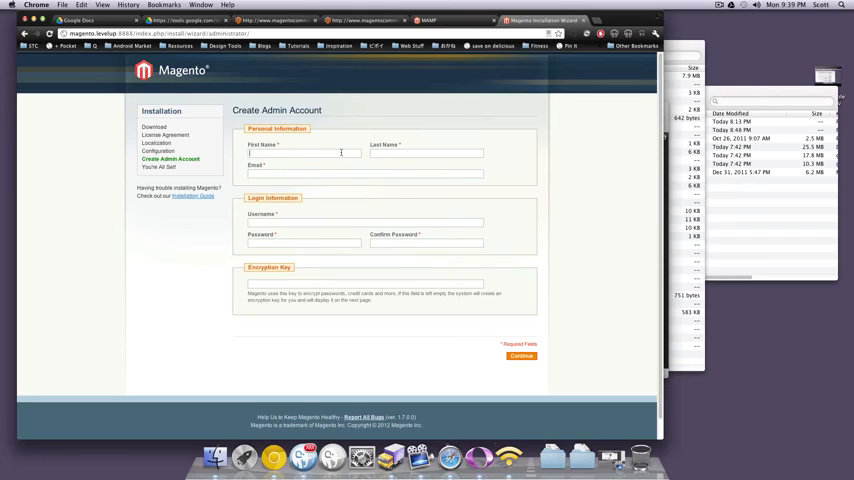
type("Scott")
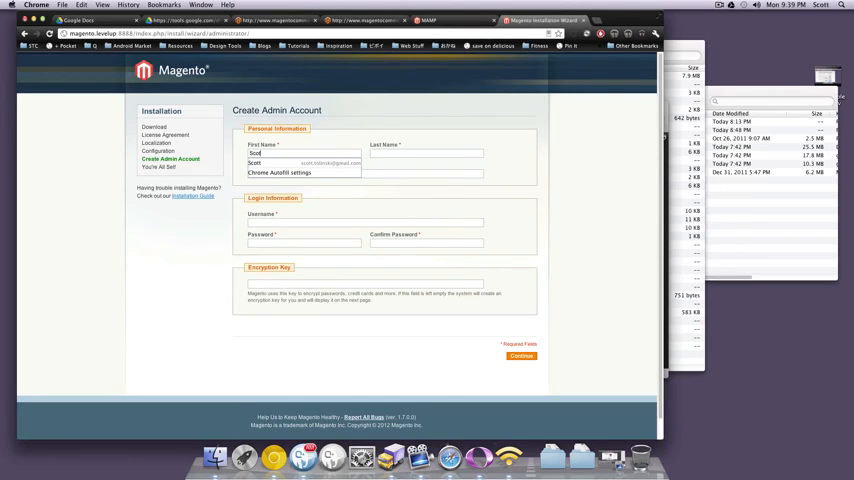
key("Tab")
type("To")
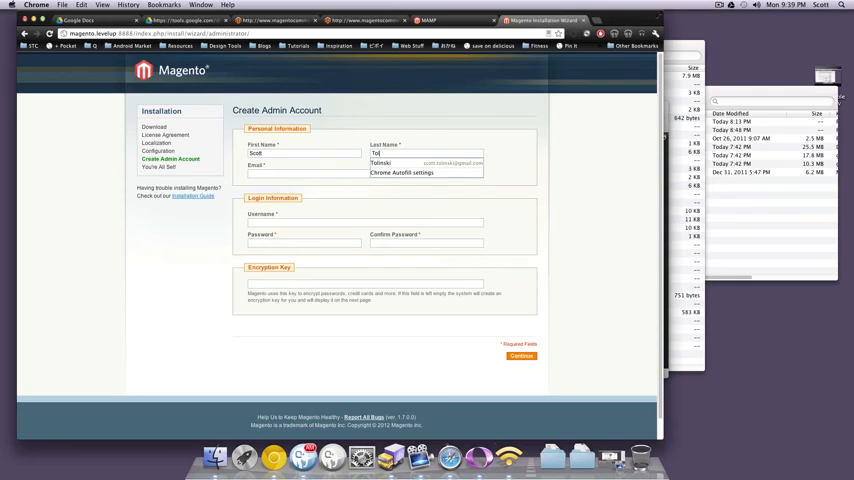
key("Tab")
type("sc")
key("Down")
key("Return")
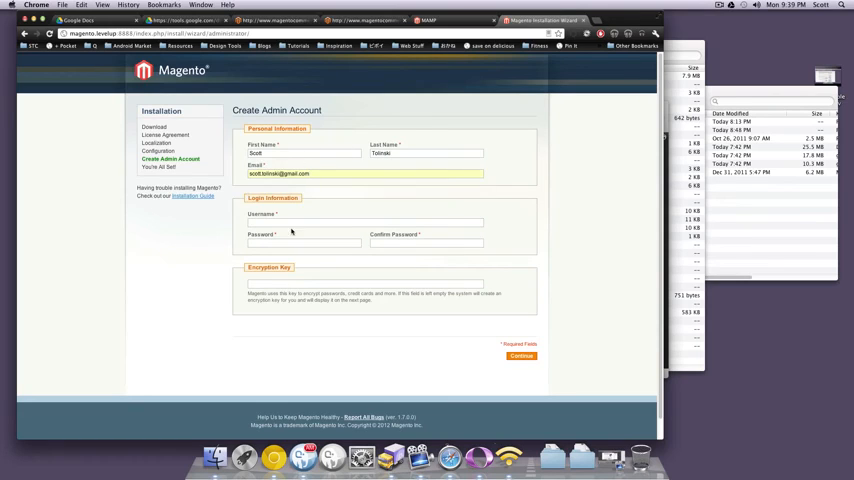
left_click(287, 226)
type("admin")
mouse_move(413, 293)
left_mouse_down()
mouse_move(507, 293)
mouse_move(423, 300)
left_mouse_up()
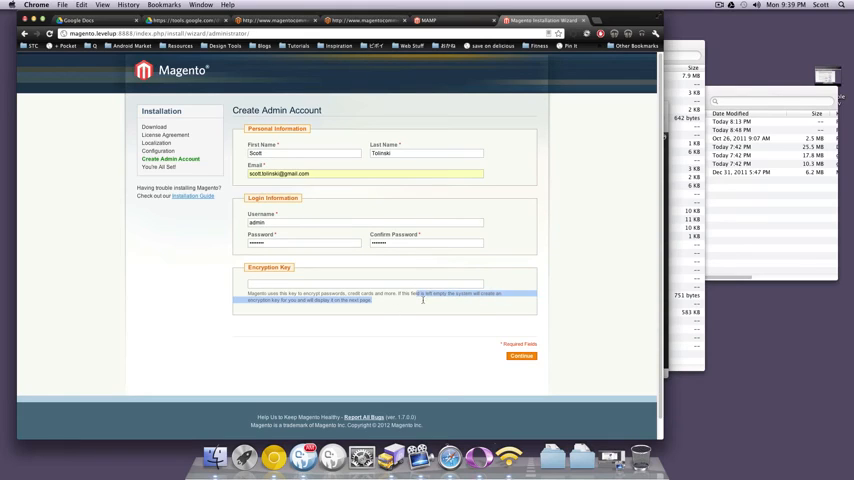
left_click(372, 298)
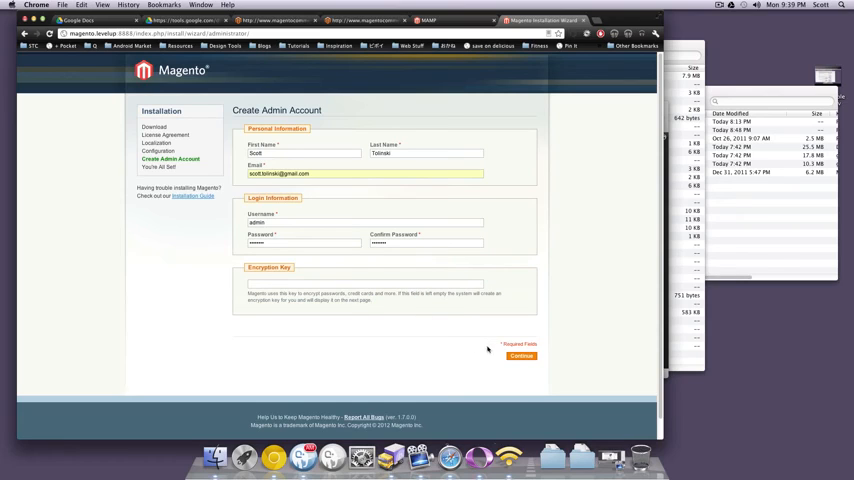
left_click(517, 357)
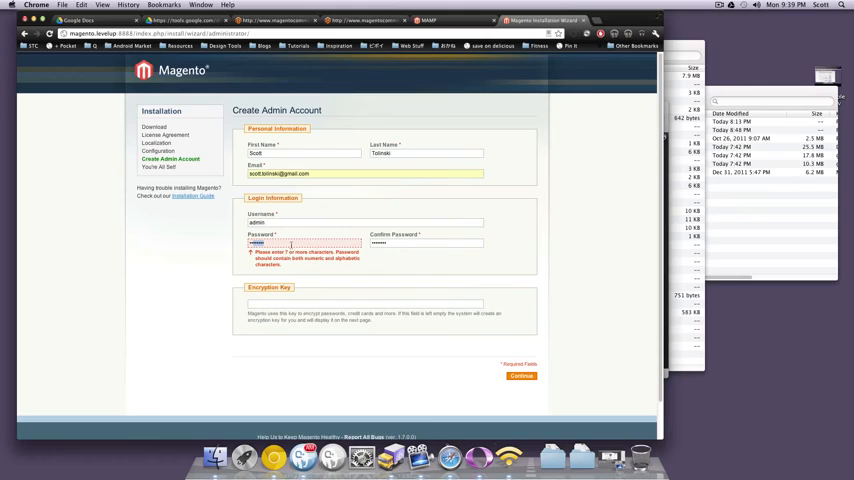
Replace the rejected password with a valid one and submit, reaching You're All Set.
double_click(300, 243)
left_click(281, 240)
left_click(519, 376)
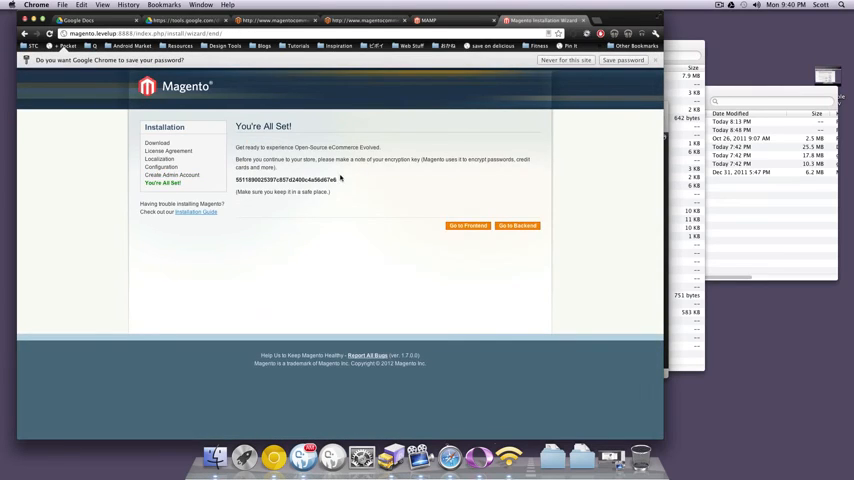
Select and copy the encryption key from the You're All Set page.
left_click_drag(349, 179, 263, 179)
double_click(269, 179)
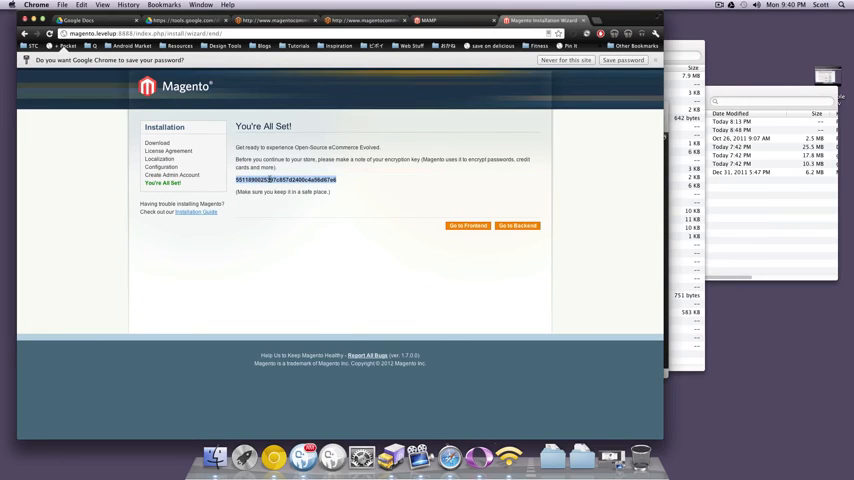
mouse_move(236, 159)
left_mouse_down()
mouse_move(330, 179)
mouse_move(330, 167)
left_mouse_up()
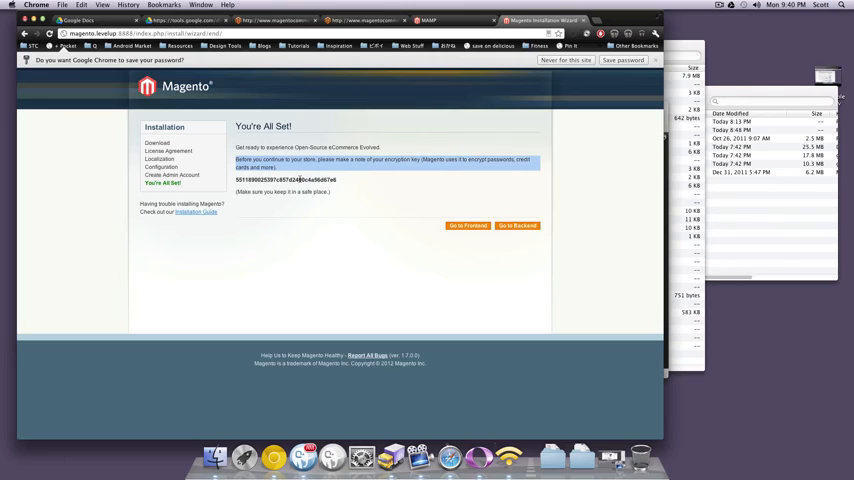
double_click(300, 180)
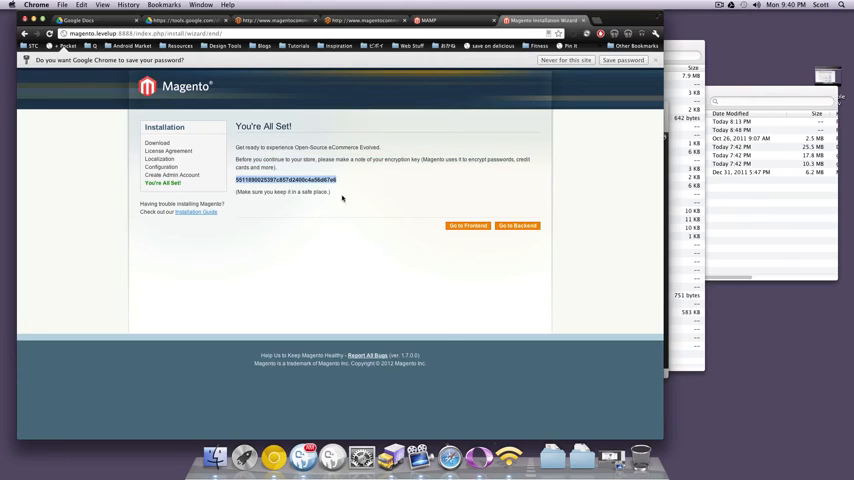
key("super+c")
Take a screenshot of the encryption key page as a backup.
left_click(409, 176)
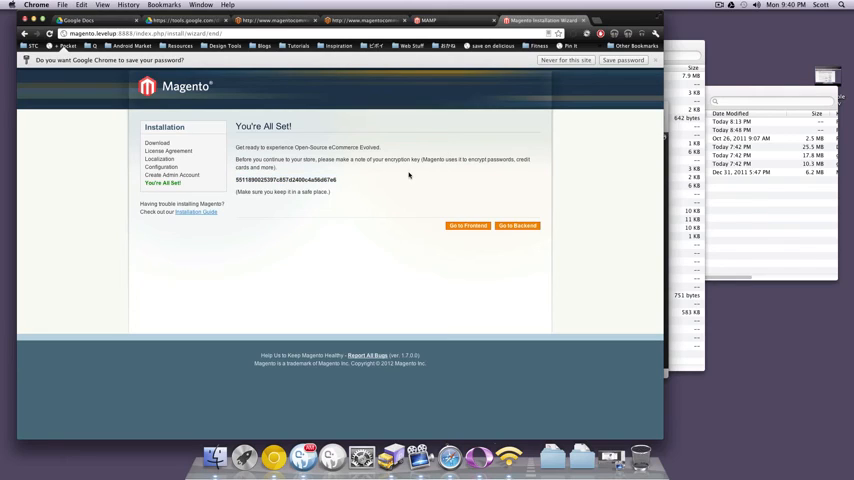
key("super+shift+3")
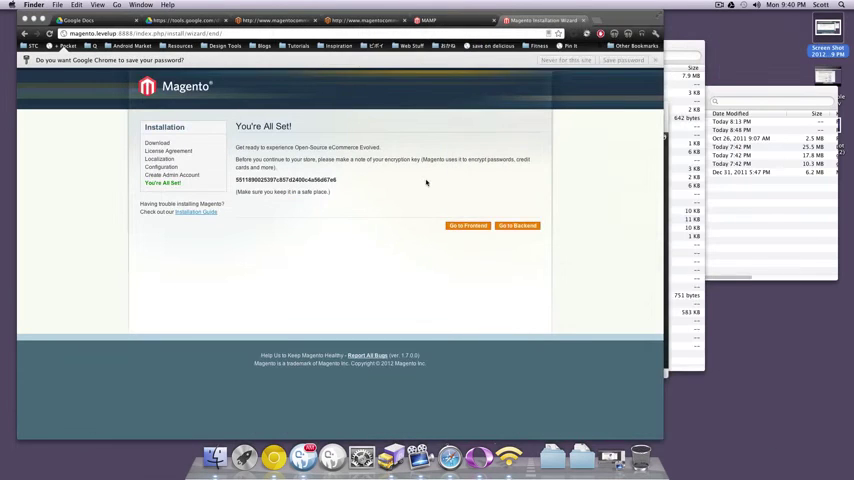
left_click(425, 181)
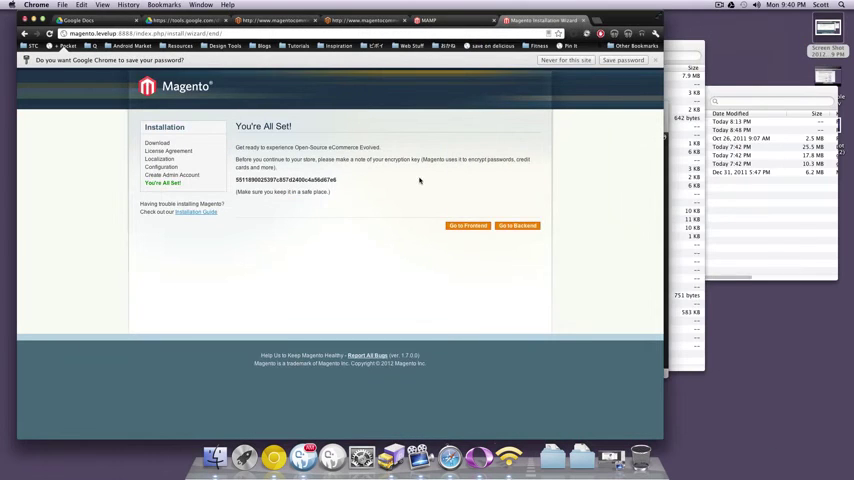
left_click_drag(336, 179, 236, 179)
left_click(360, 181)
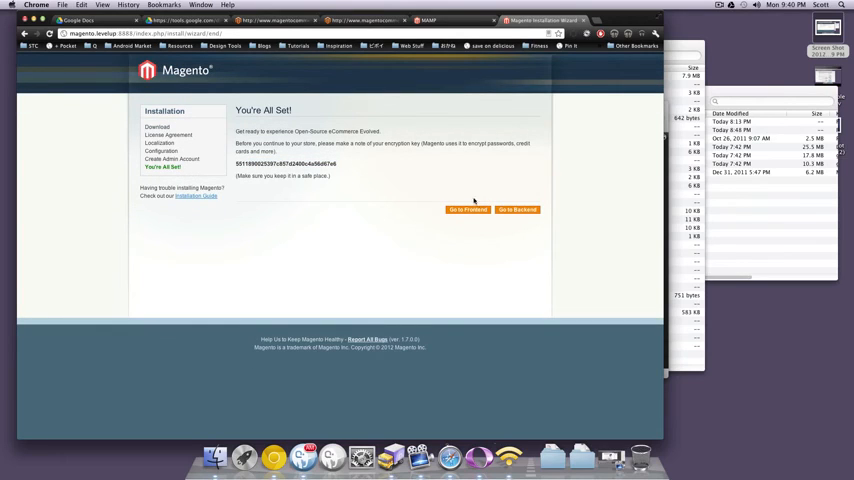
Open the storefront, view the Sony VAIO notebook product page, and return to the home page.
left_click(470, 210)
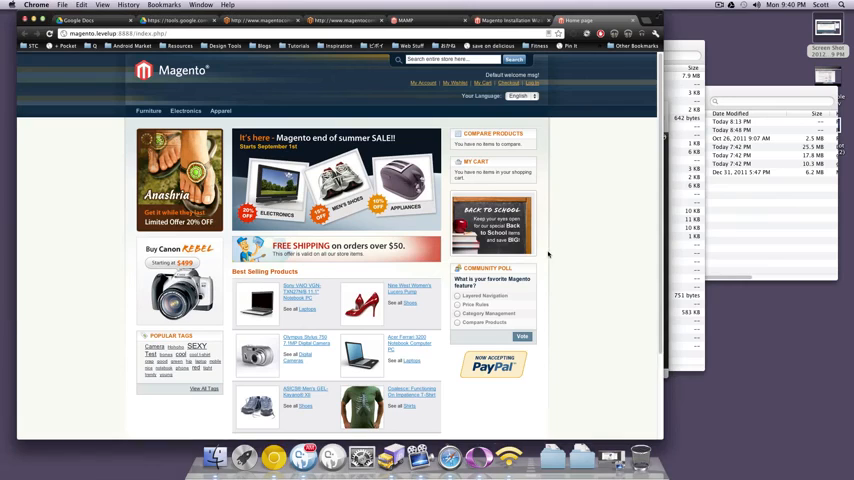
scroll(549, 257, "down", 5)
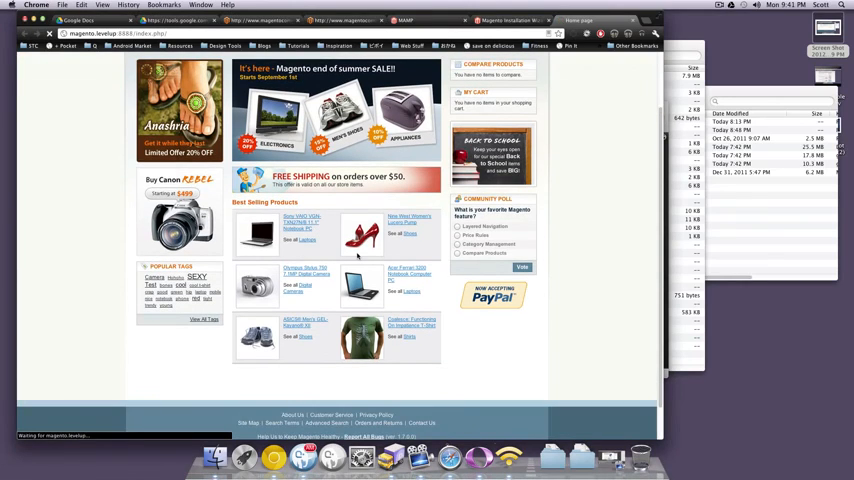
left_click(408, 218)
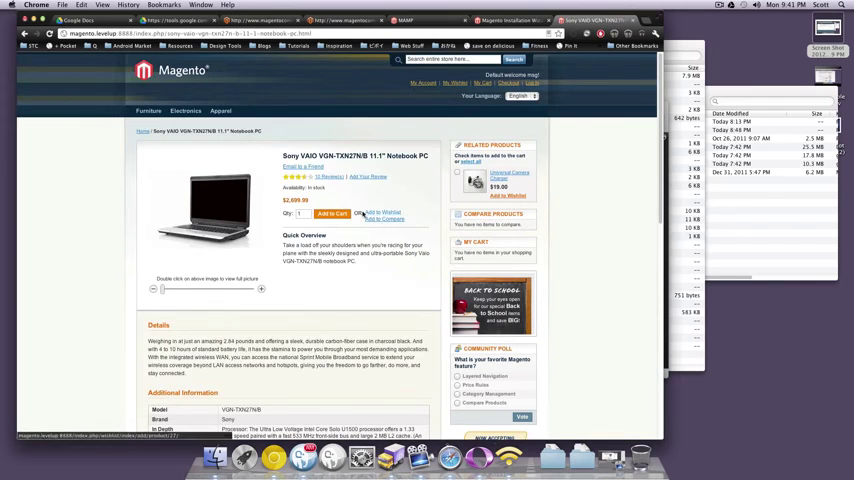
scroll(385, 236, "down", 1)
mouse_move(163, 246)
left_mouse_down()
mouse_move(188, 247)
mouse_move(175, 247)
left_mouse_up()
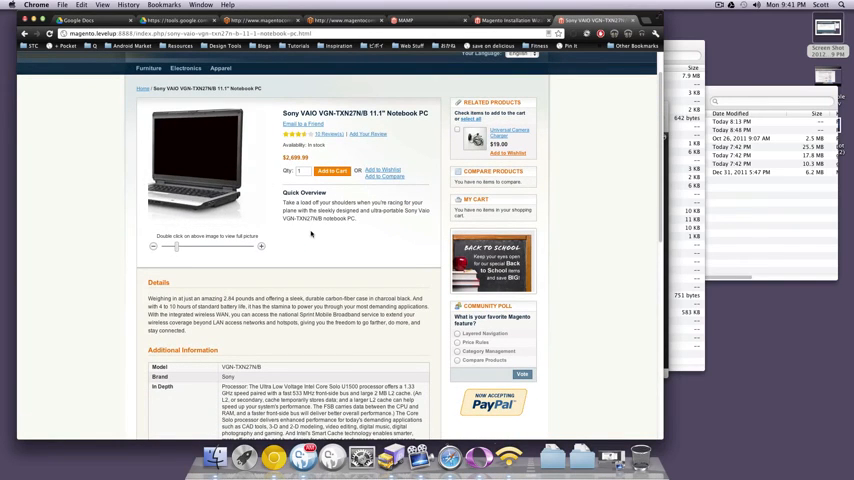
scroll(311, 233, "up", 2)
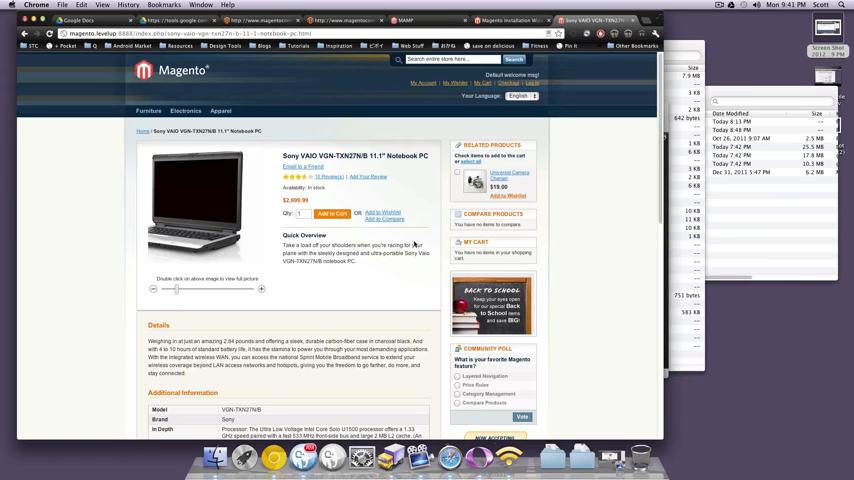
scroll(406, 277, "down", 3)
scroll(406, 277, "up", 3)
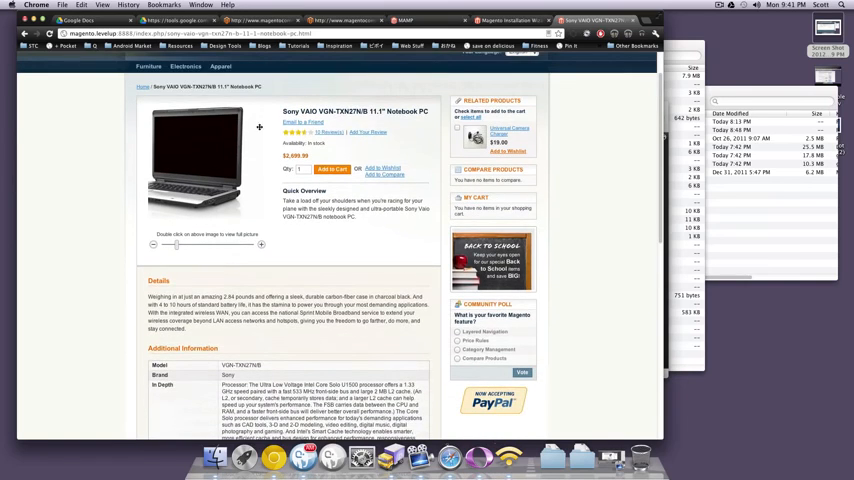
scroll(175, 92, "up", 3)
left_click(143, 131)
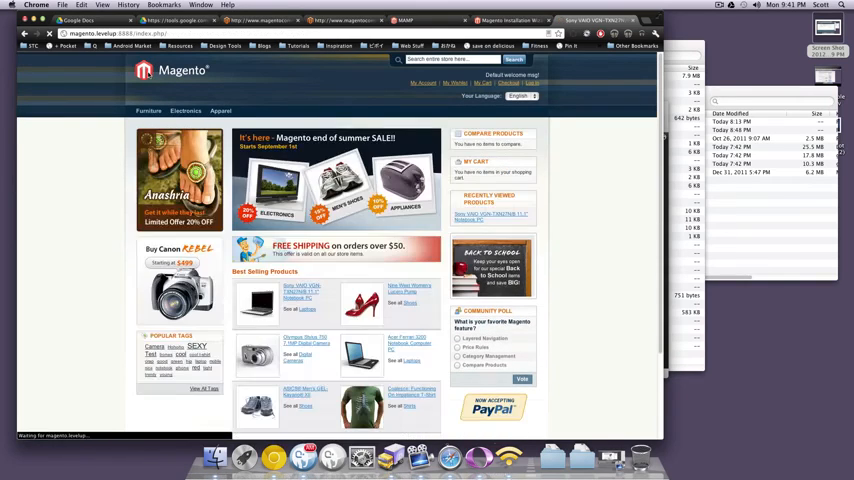